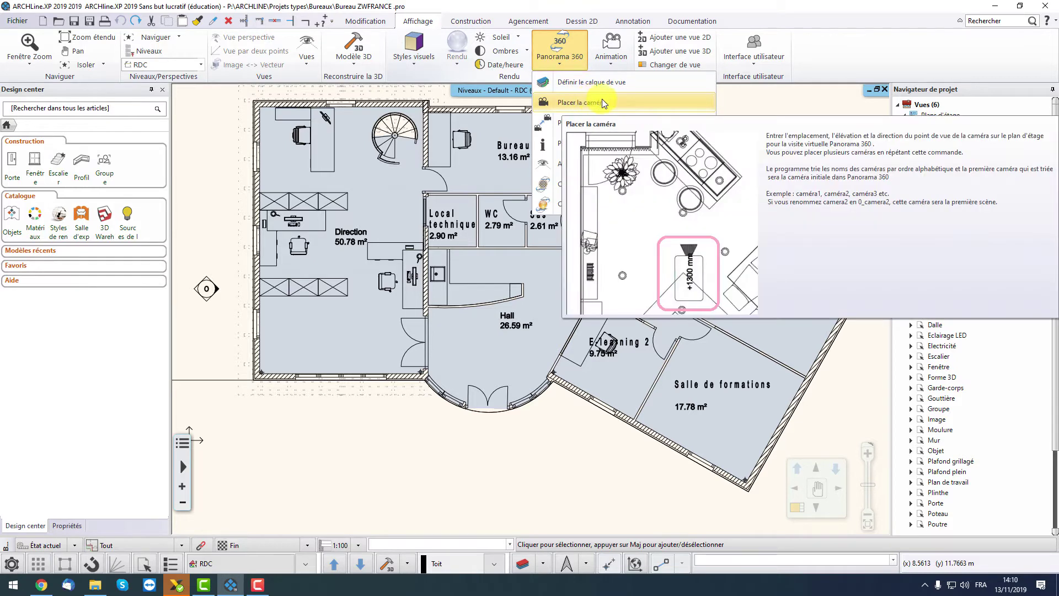
Place a Panorama 360 camera named Parking at 1.3 m height outside, in front of the Hall's entrance doors
{"action": "left_click", "coordinate": [614, 103]}
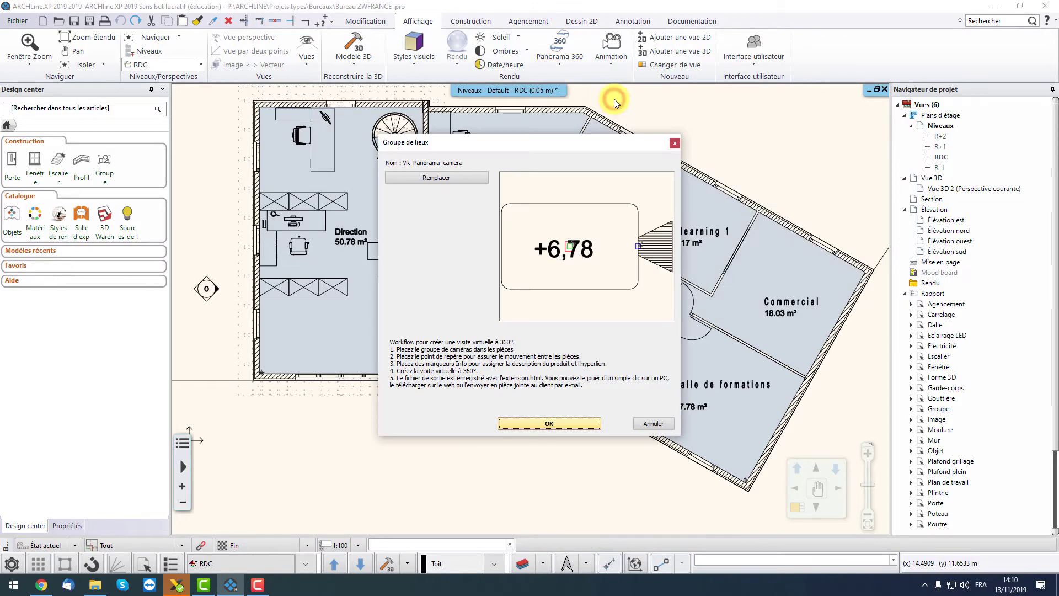
{"action": "left_click", "coordinate": [582, 427]}
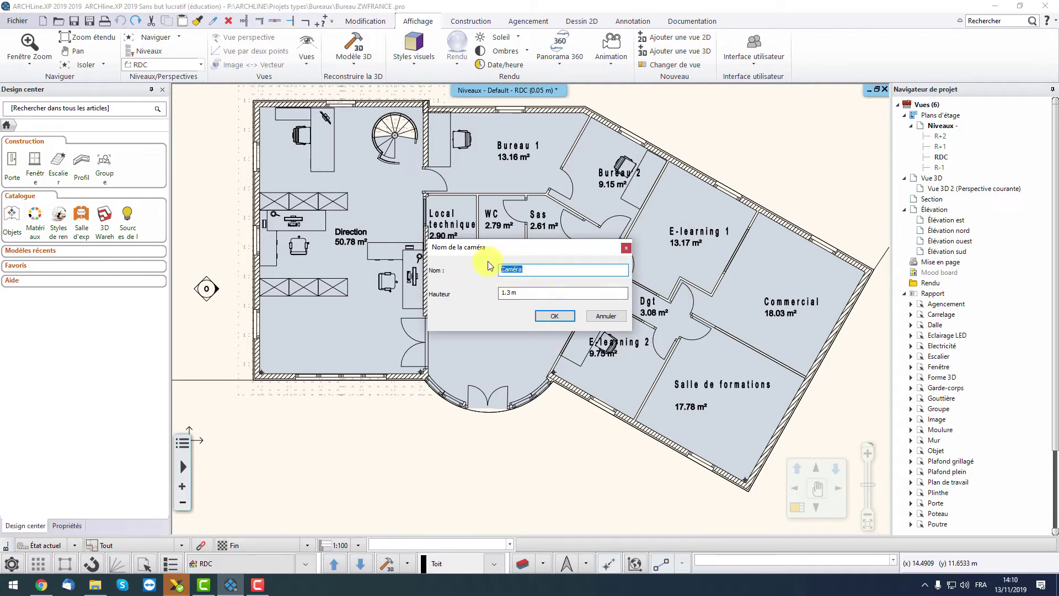
{"action": "left_click_drag", "start_coordinate": [500, 246], "coordinate": [598, 301]}
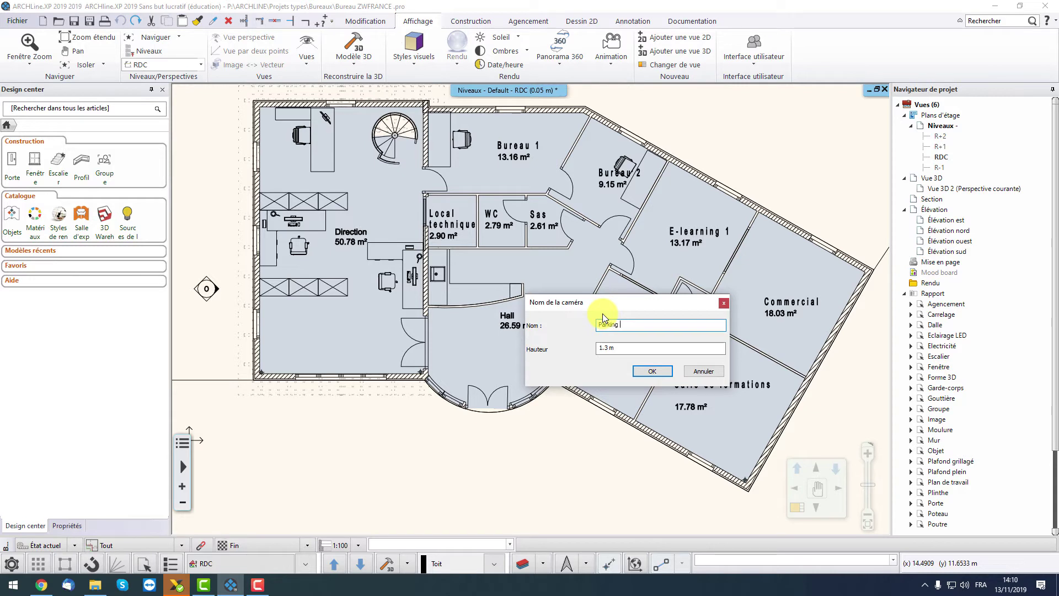
{"action": "key", "text": "Tab"}
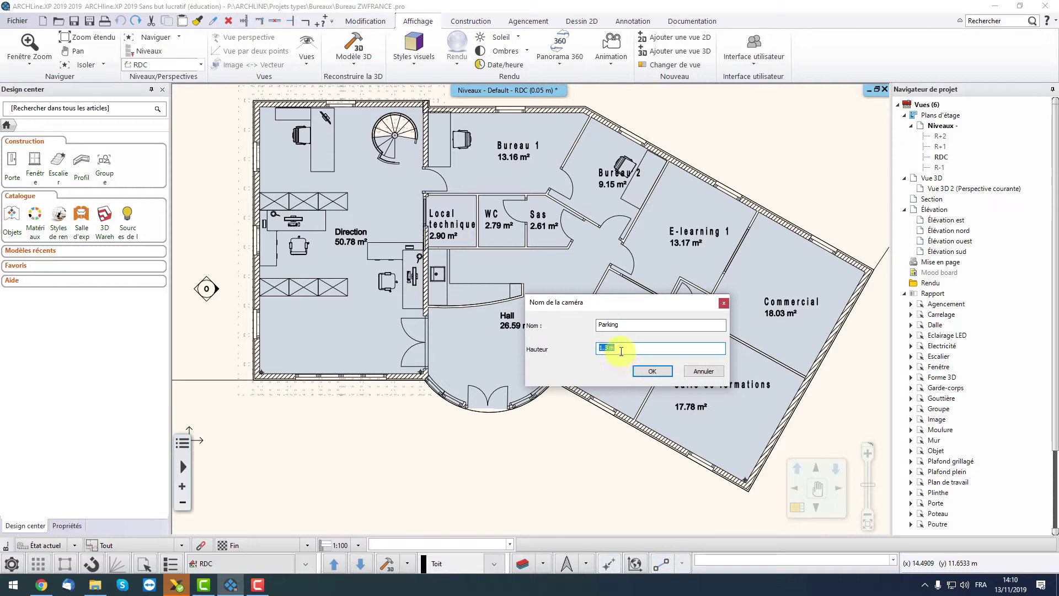
{"action": "left_click", "coordinate": [650, 372]}
{"action": "middle_click_drag", "start_coordinate": [560, 404], "coordinate": [572, 355]}
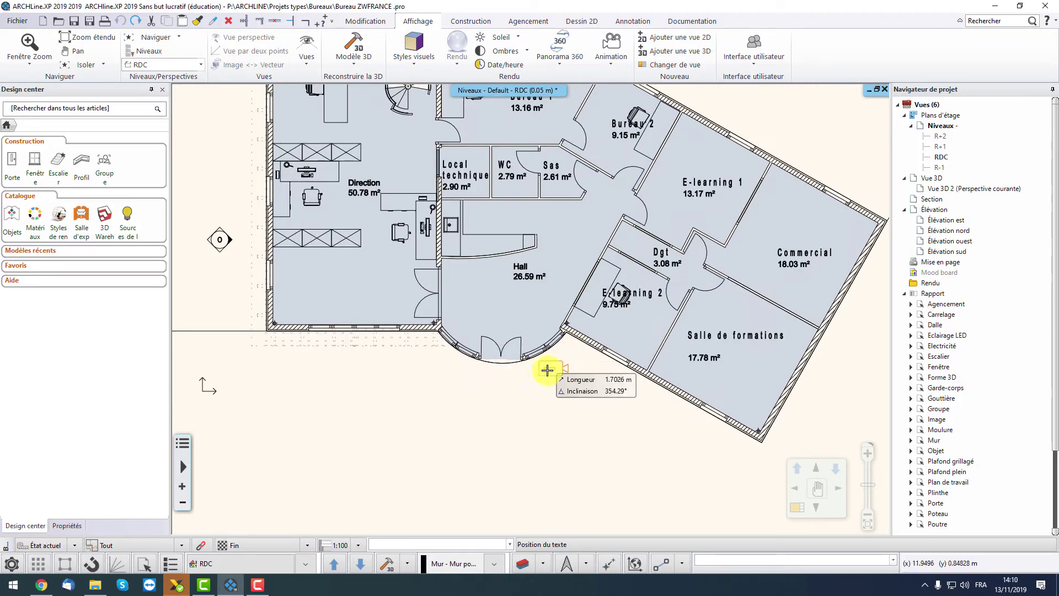
{"action": "left_click", "coordinate": [501, 429]}
Rotate the Parking camera 90° so that it faces the entrance doors
{"action": "left_click", "coordinate": [504, 432]}
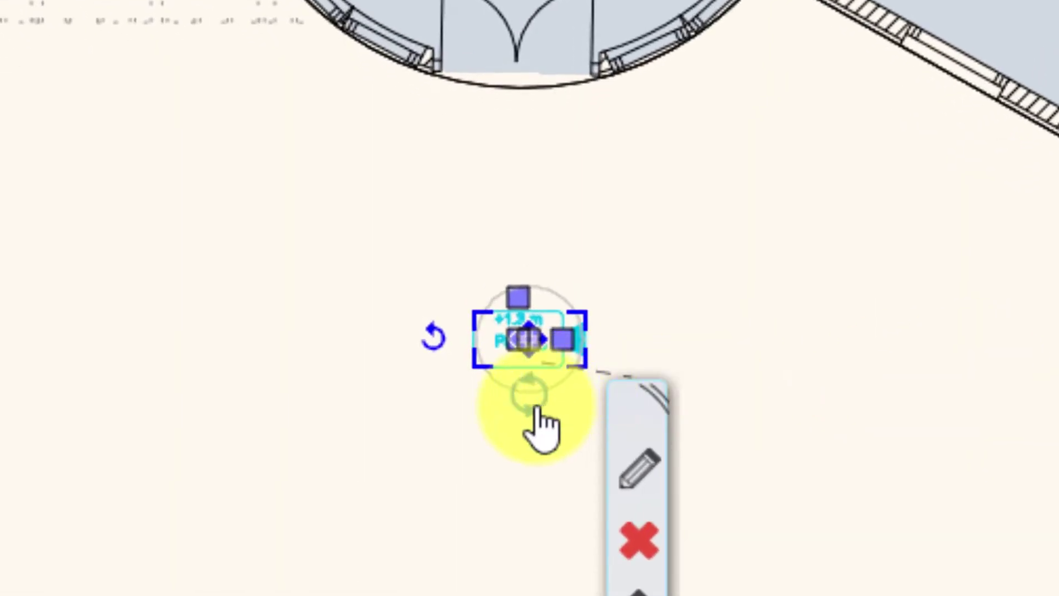
{"action": "left_click", "coordinate": [531, 405]}
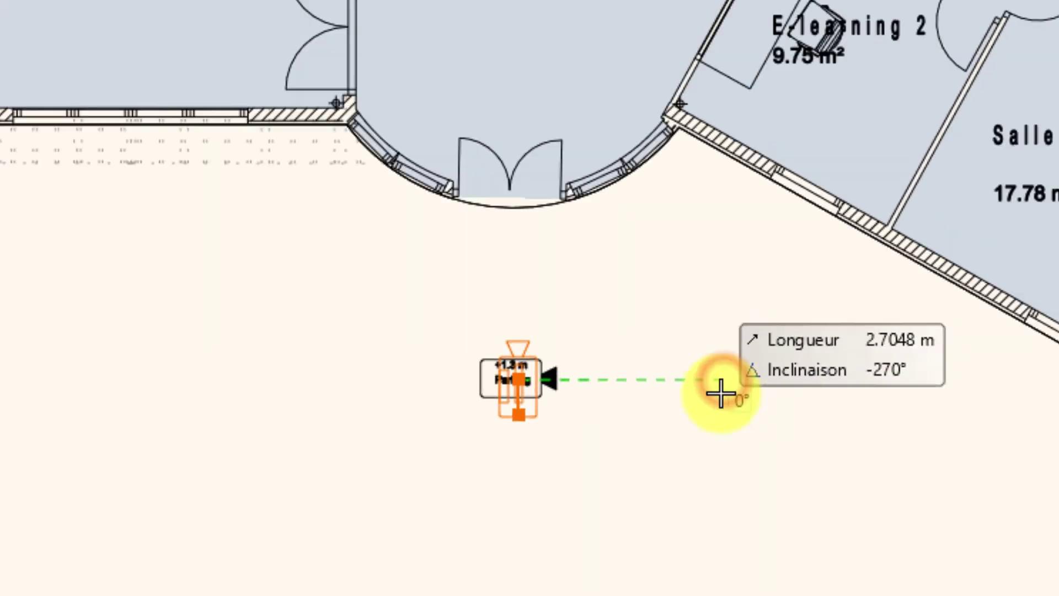
{"action": "left_click", "coordinate": [831, 341]}
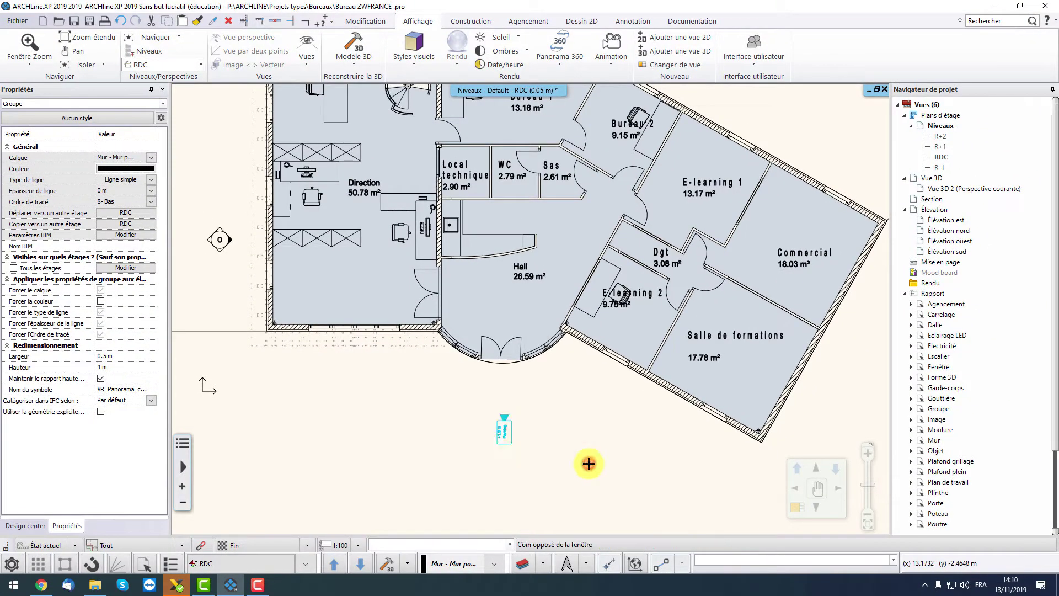
{"action": "left_click", "coordinate": [588, 463]}
Place a second Panorama 360 camera named Hall at 1.3 m height in the Hall
{"action": "middle_click_drag", "start_coordinate": [538, 371], "coordinate": [536, 411]}
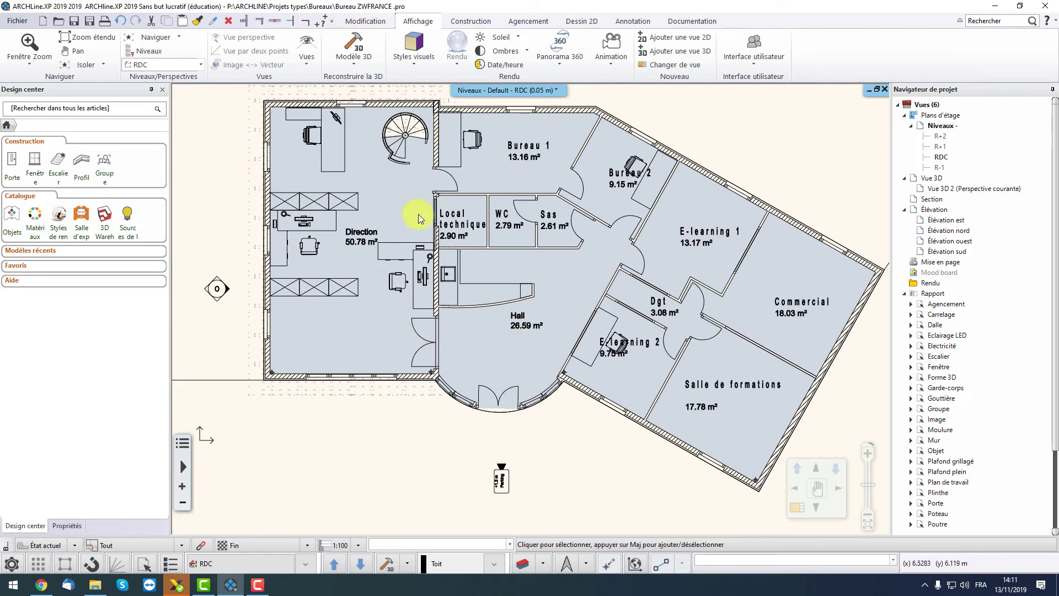
{"action": "left_click", "coordinate": [563, 68]}
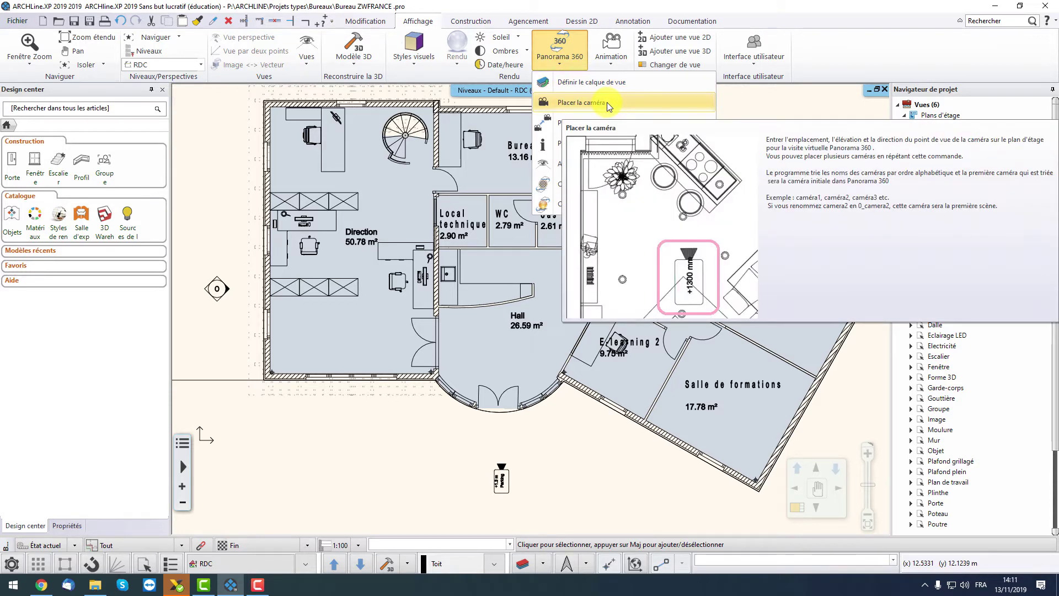
{"action": "left_click", "coordinate": [607, 102]}
{"action": "left_click", "coordinate": [548, 423]}
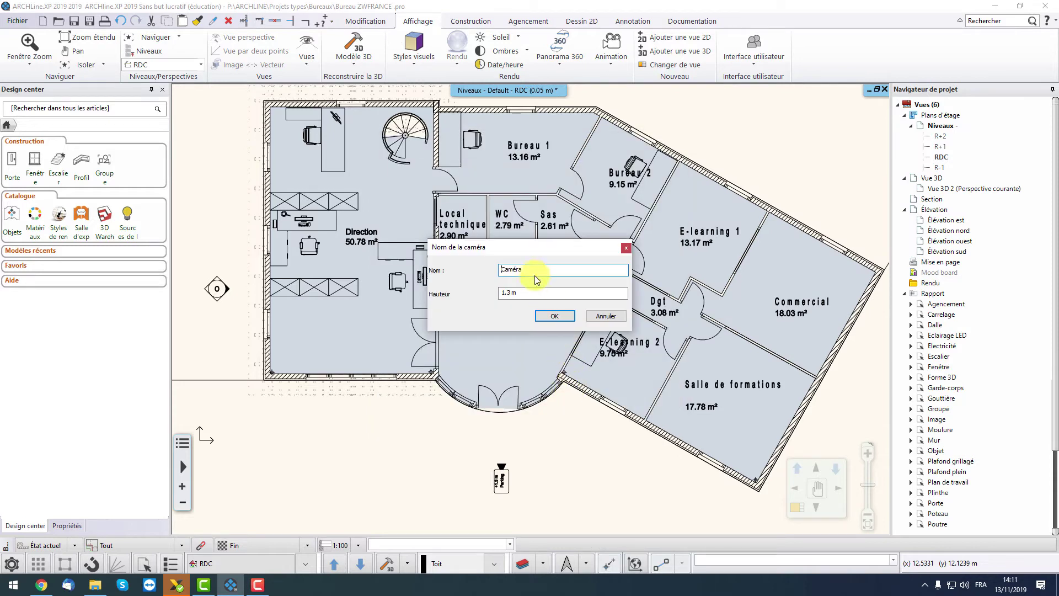
{"action": "type", "text": "Hall"}
{"action": "key", "text": "Return"}
{"action": "left_click", "coordinate": [528, 337]}
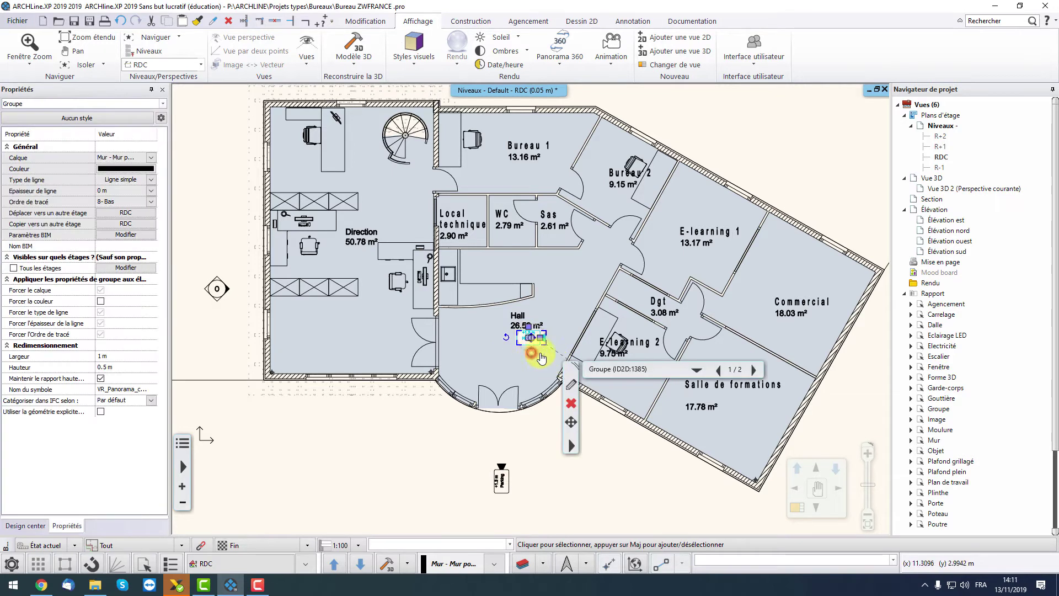
Flip the Hall camera so that it faces the Direction side, and deselect it
{"action": "left_click", "coordinate": [533, 353]}
{"action": "left_click", "coordinate": [531, 276]}
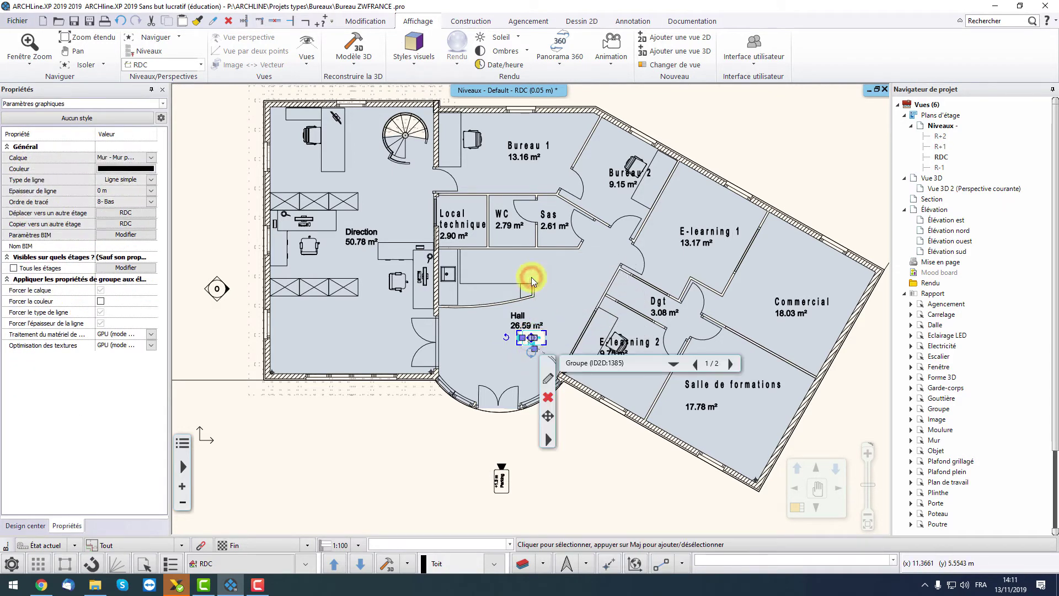
{"action": "left_click", "coordinate": [561, 66]}
{"action": "left_click", "coordinate": [714, 144]}
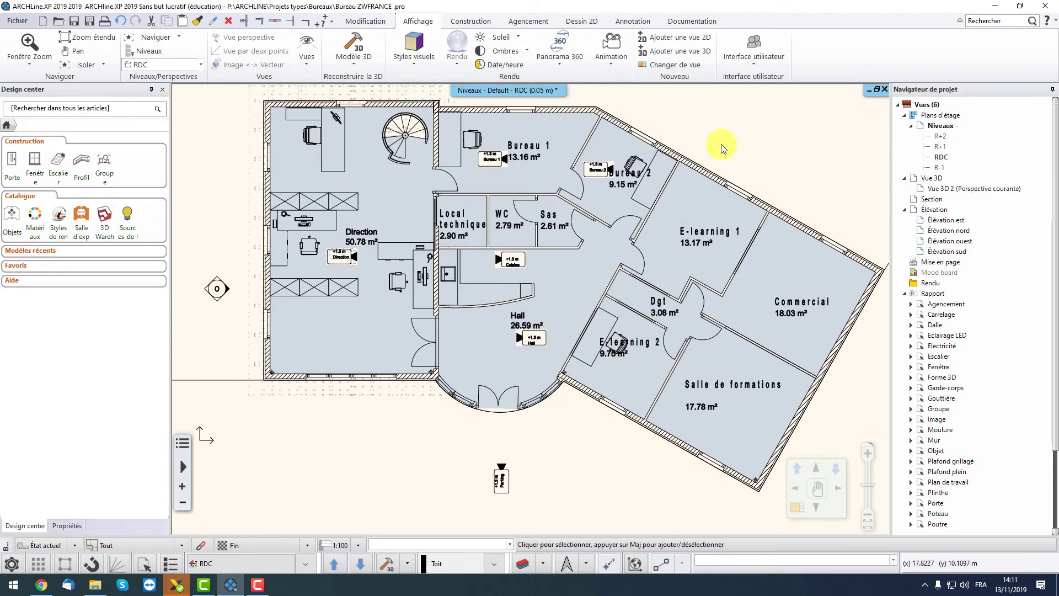
Place an intermediate point at 1.3 m height on the entrance doors, linking the Parking and Hall cameras
{"action": "left_click", "coordinate": [563, 66]}
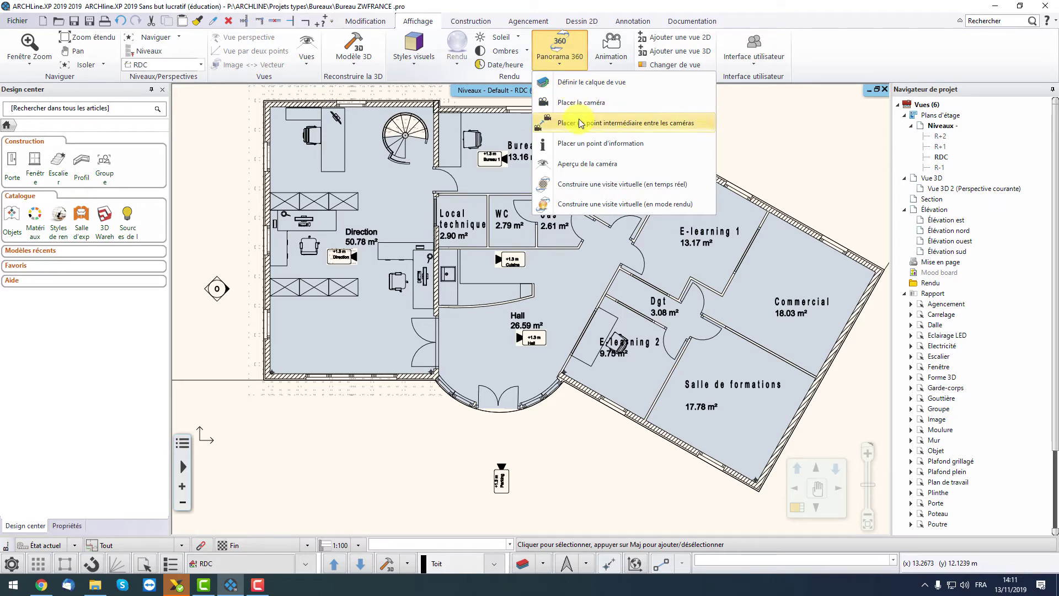
{"action": "mouse_move", "coordinate": [580, 122]}
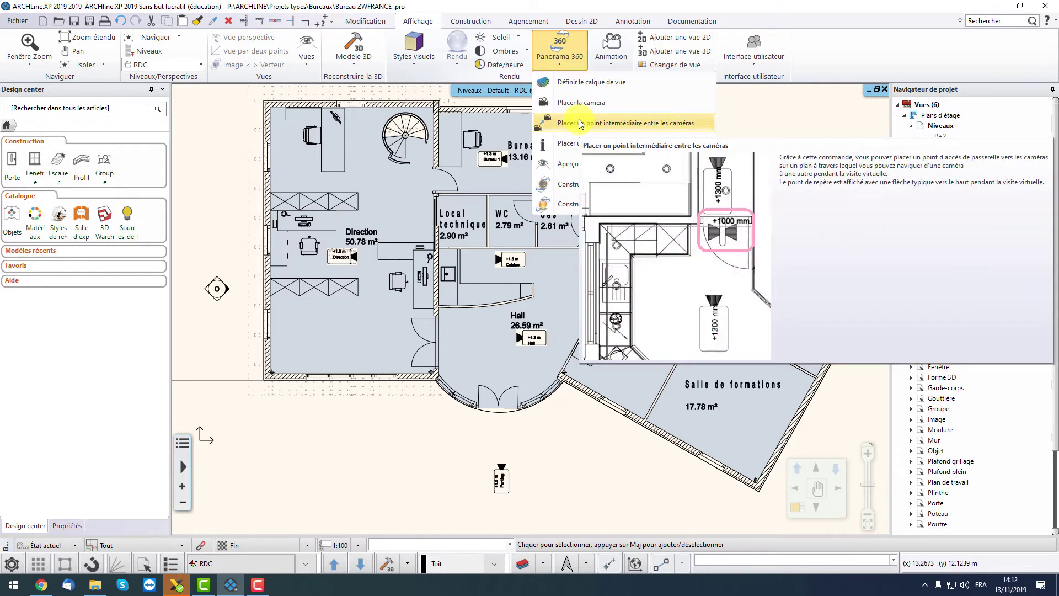
{"action": "left_click", "coordinate": [580, 123]}
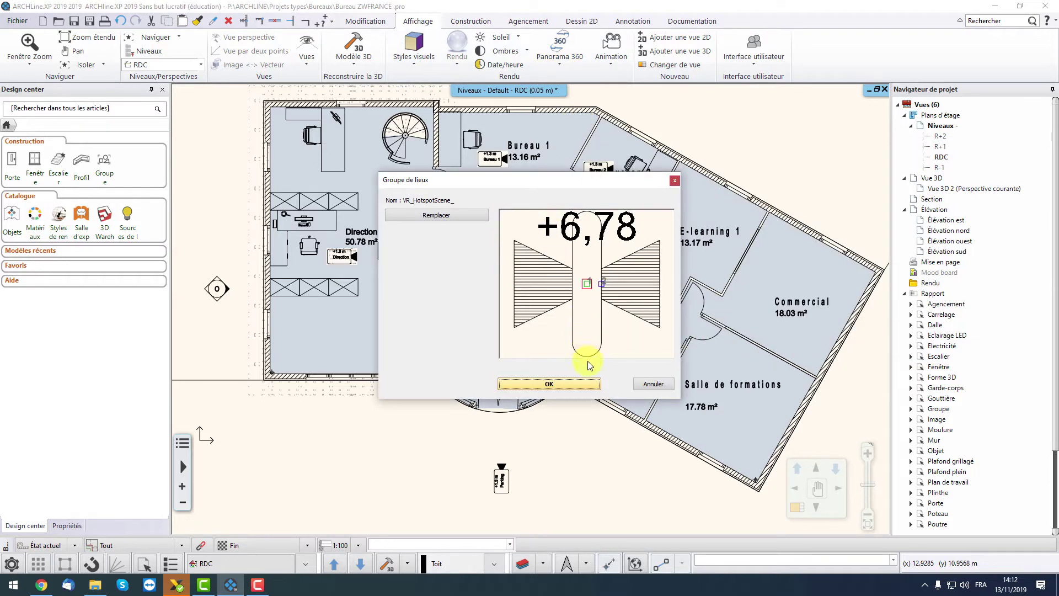
{"action": "left_click", "coordinate": [572, 383]}
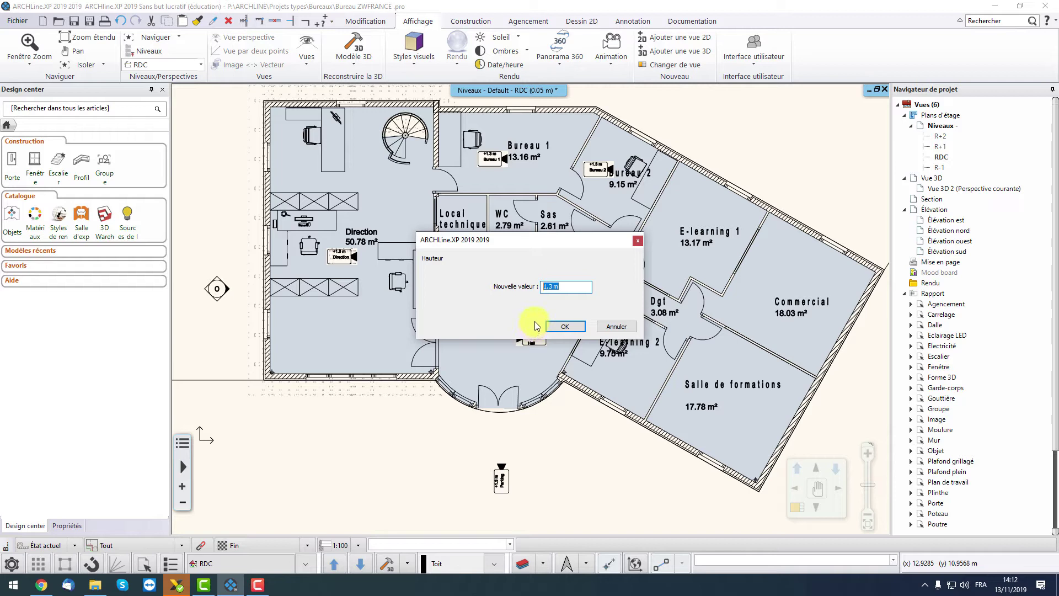
{"action": "left_click", "coordinate": [562, 327]}
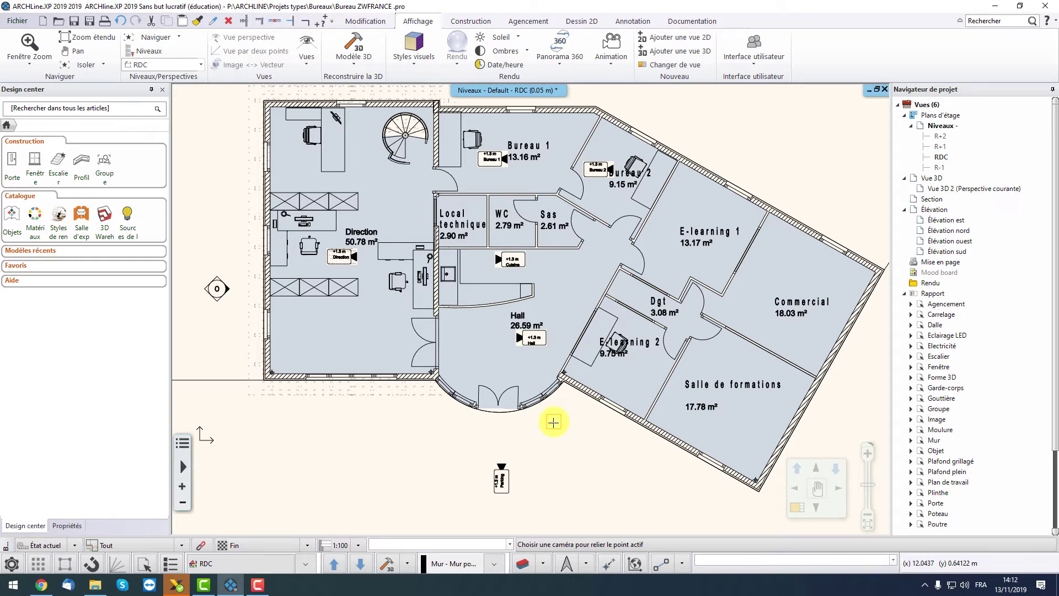
{"action": "left_click", "coordinate": [501, 473]}
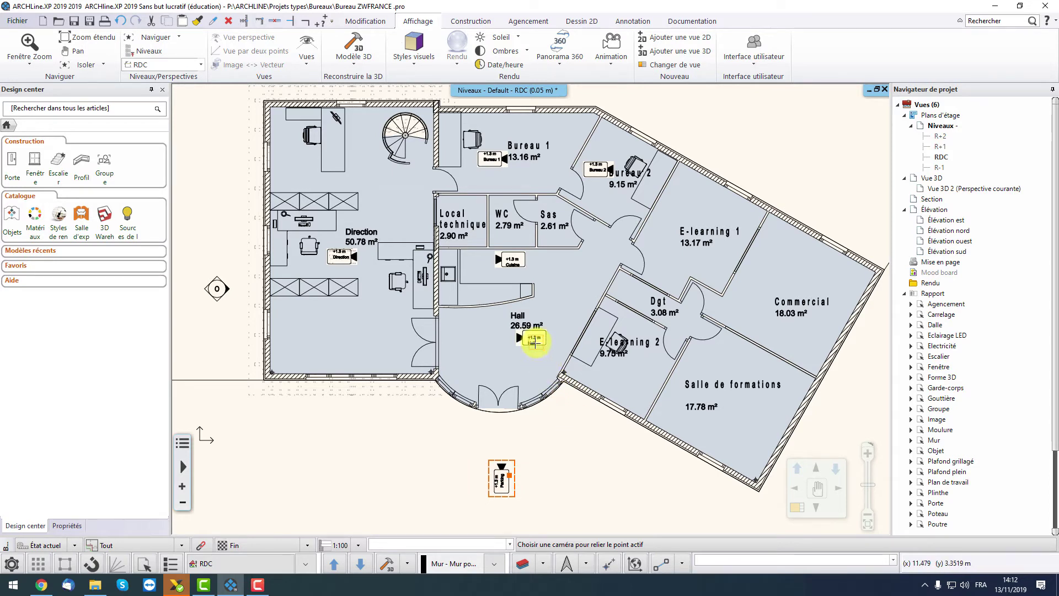
{"action": "left_click", "coordinate": [534, 342]}
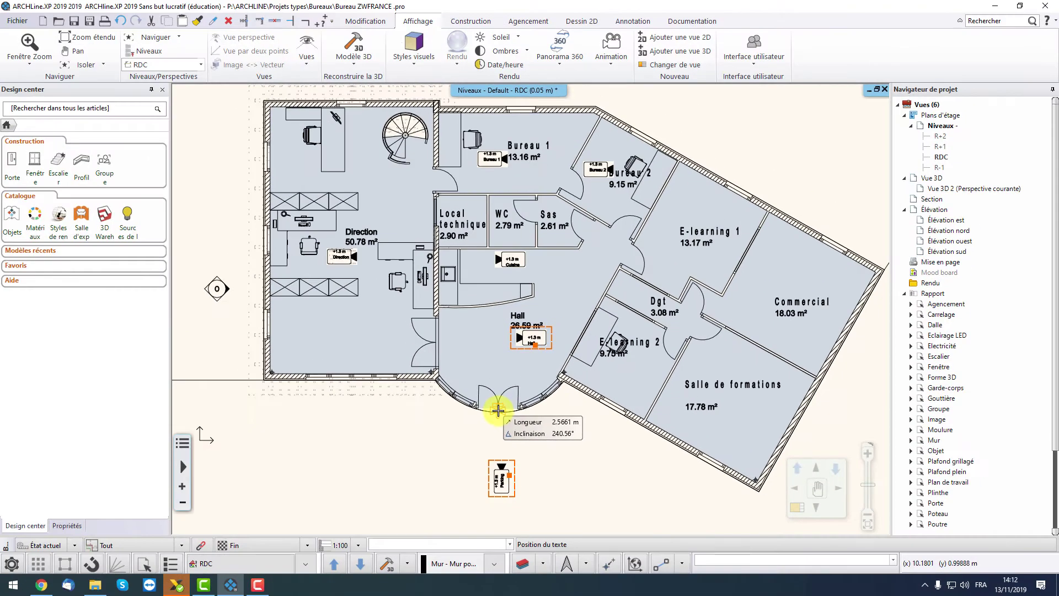
{"action": "left_click", "coordinate": [469, 301]}
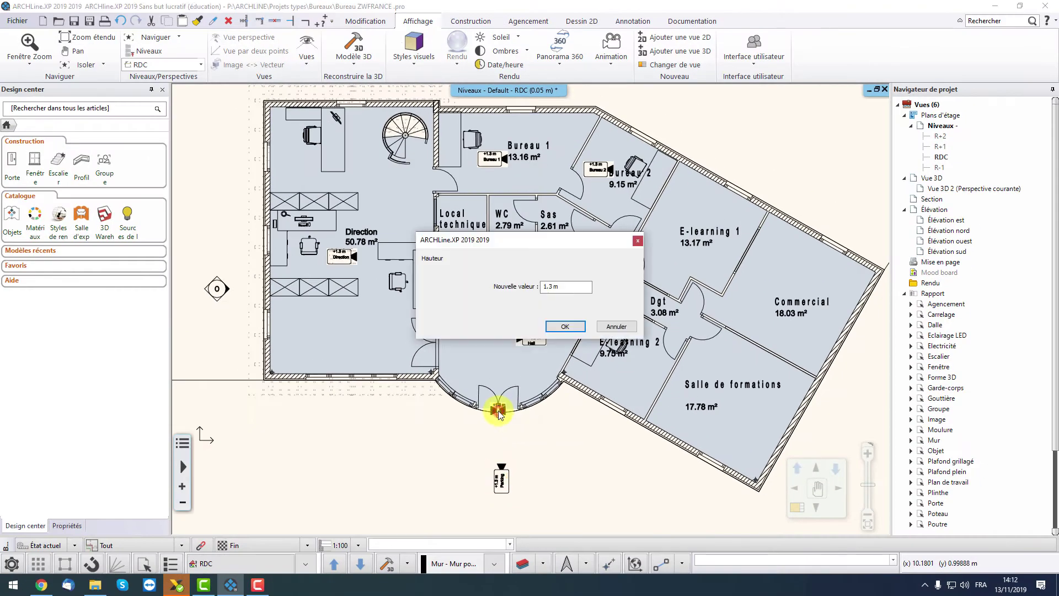
{"action": "left_click_drag", "start_coordinate": [562, 288], "coordinate": [530, 289]}
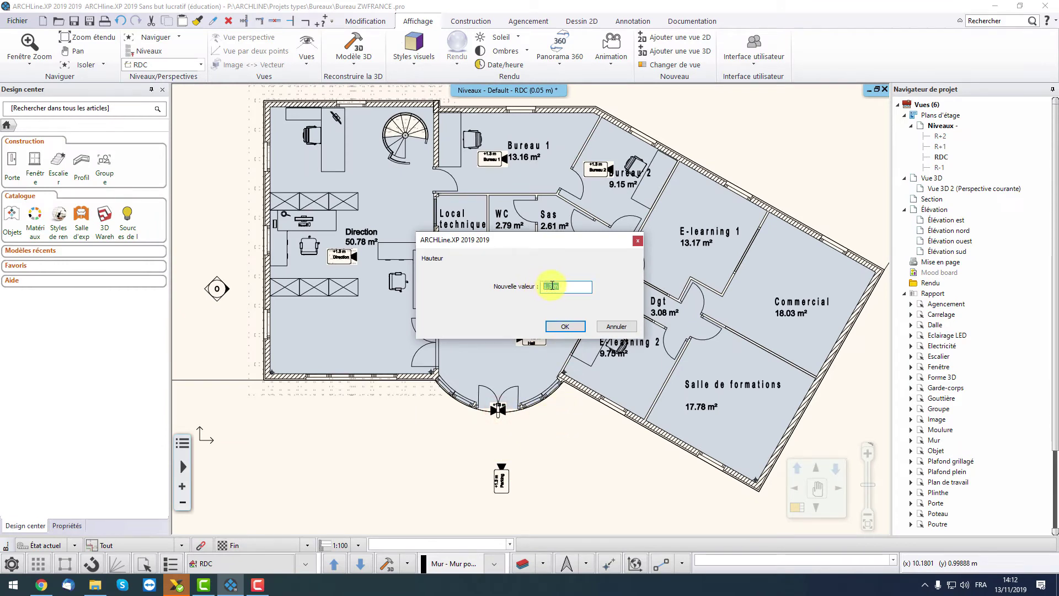
{"action": "left_click", "coordinate": [558, 326]}
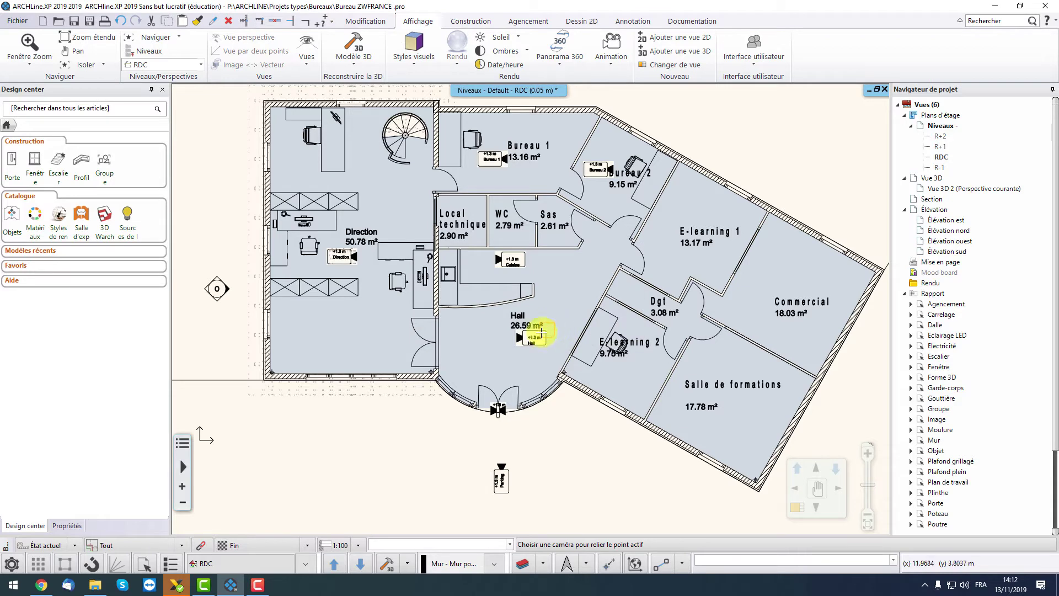
Link the Hall and Direction cameras with an intermediate point at 1.3 m on the double door between the rooms
{"action": "left_click", "coordinate": [521, 338]}
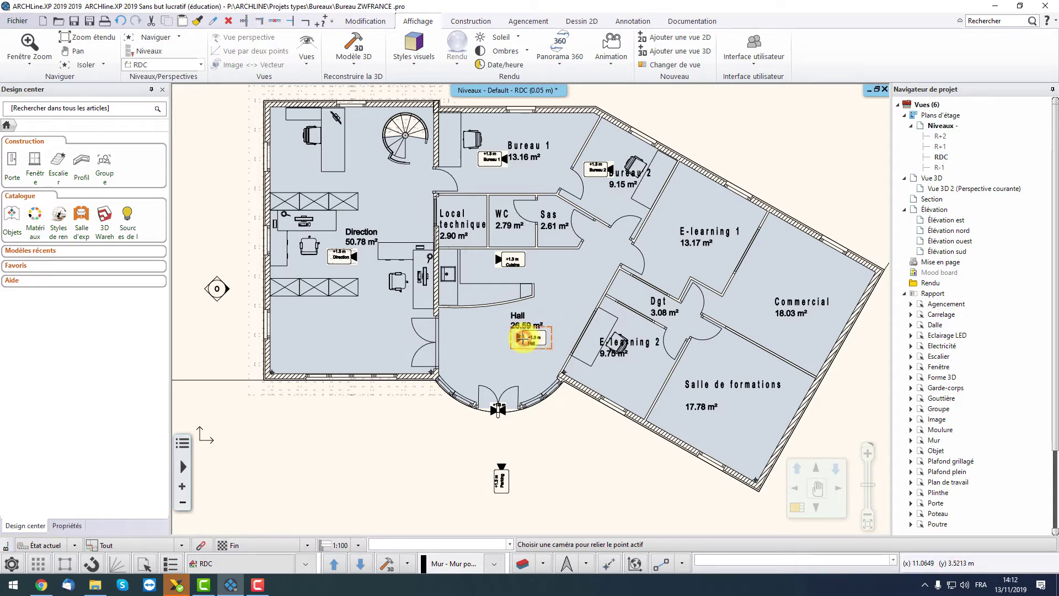
{"action": "left_click", "coordinate": [353, 263]}
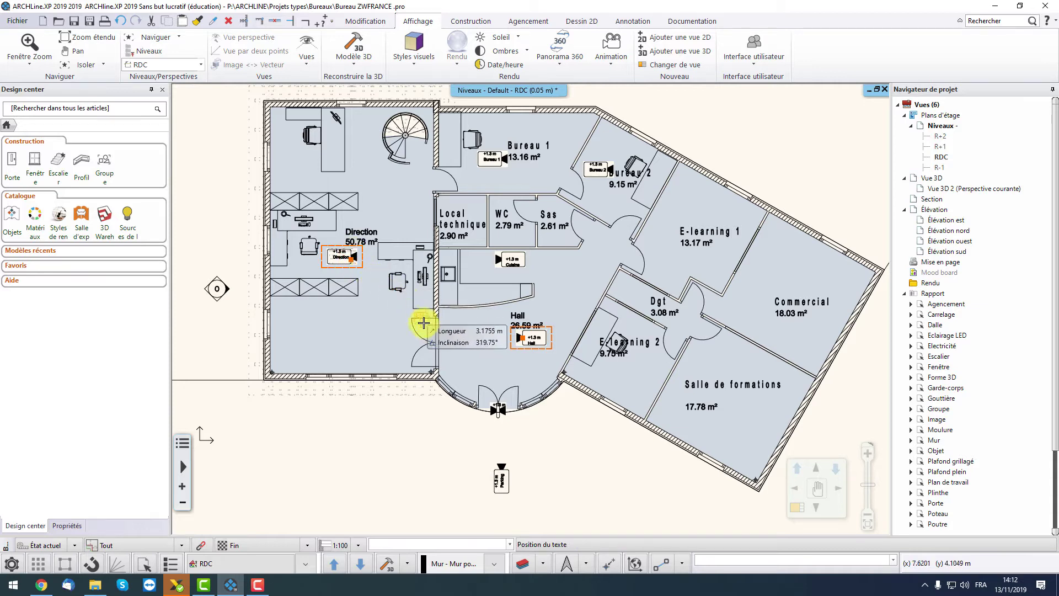
{"action": "left_click", "coordinate": [436, 341]}
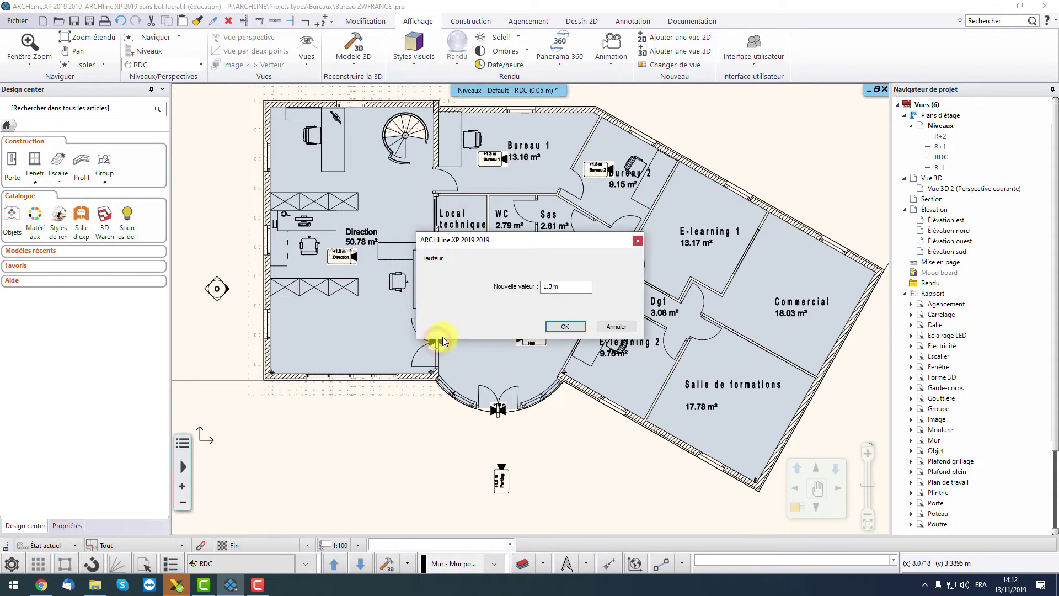
{"action": "left_click", "coordinate": [563, 327]}
Link Direction to Bureau 1 and Bureau 1 to Bureau 2 with intermediate points at 1.3 m on their connecting doors
{"action": "left_click", "coordinate": [483, 171]}
{"action": "left_click", "coordinate": [436, 179]}
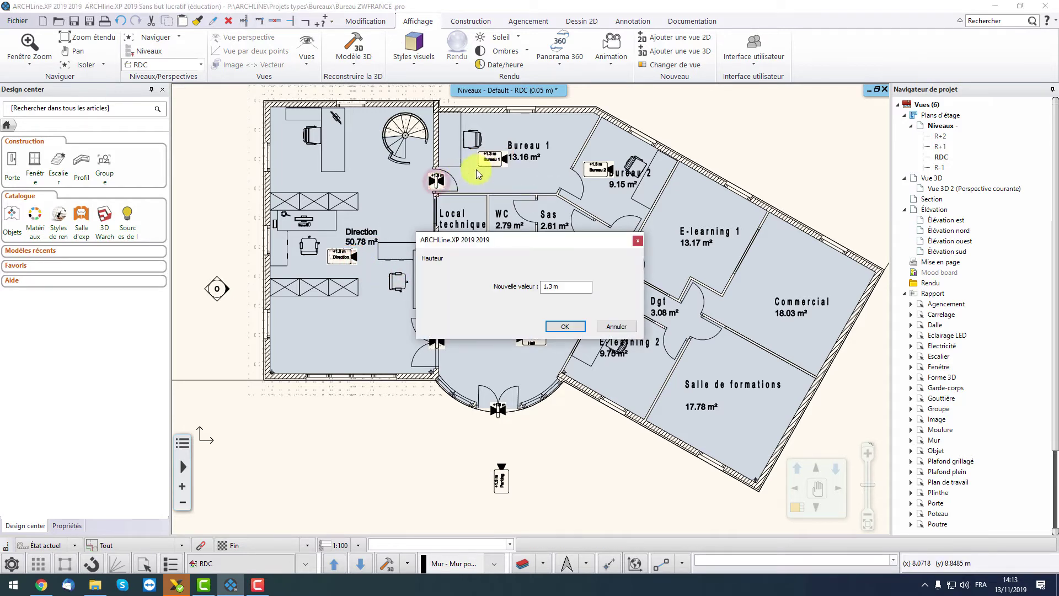
{"action": "left_click", "coordinate": [563, 319]}
{"action": "left_click", "coordinate": [587, 173]}
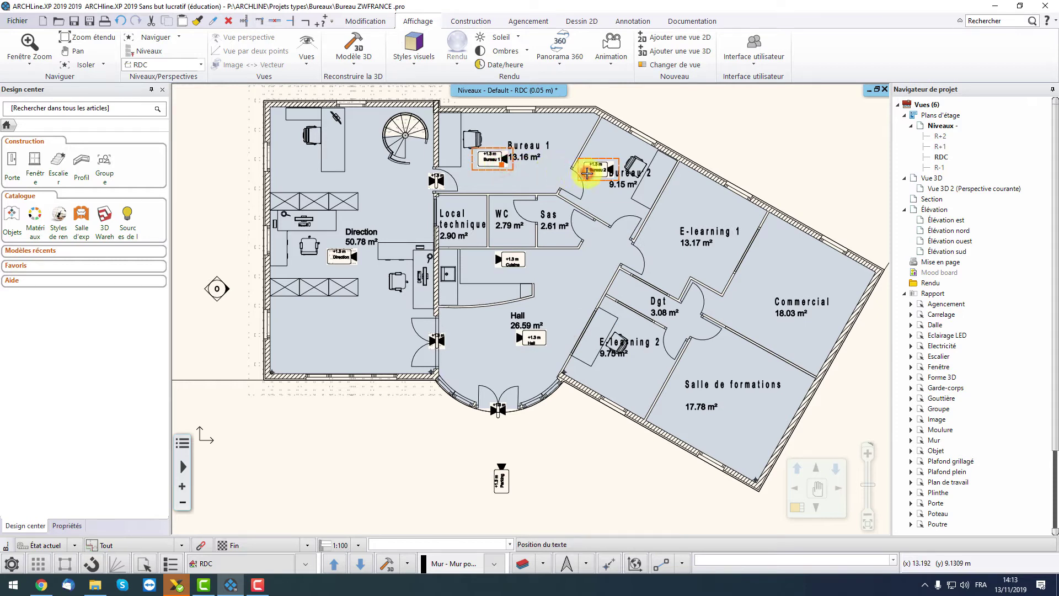
{"action": "left_click", "coordinate": [566, 177]}
{"action": "left_click", "coordinate": [566, 325]}
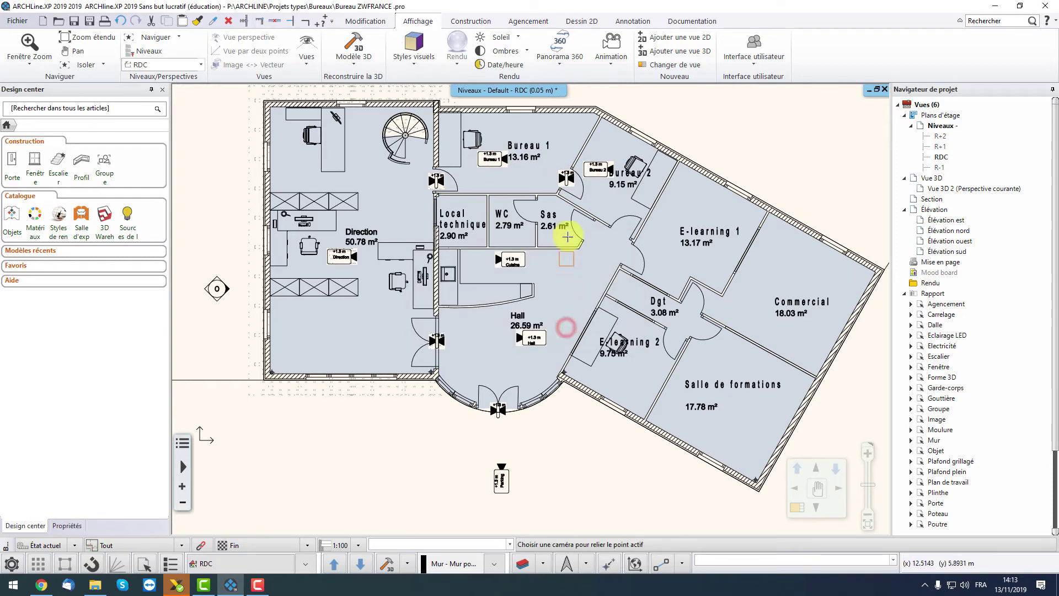
Link the Bureau 2 and Cuisine cameras with an intermediate point at 1.3 m on Bureau 2's lower door
{"action": "left_click", "coordinate": [596, 169]}
{"action": "left_click", "coordinate": [510, 260]}
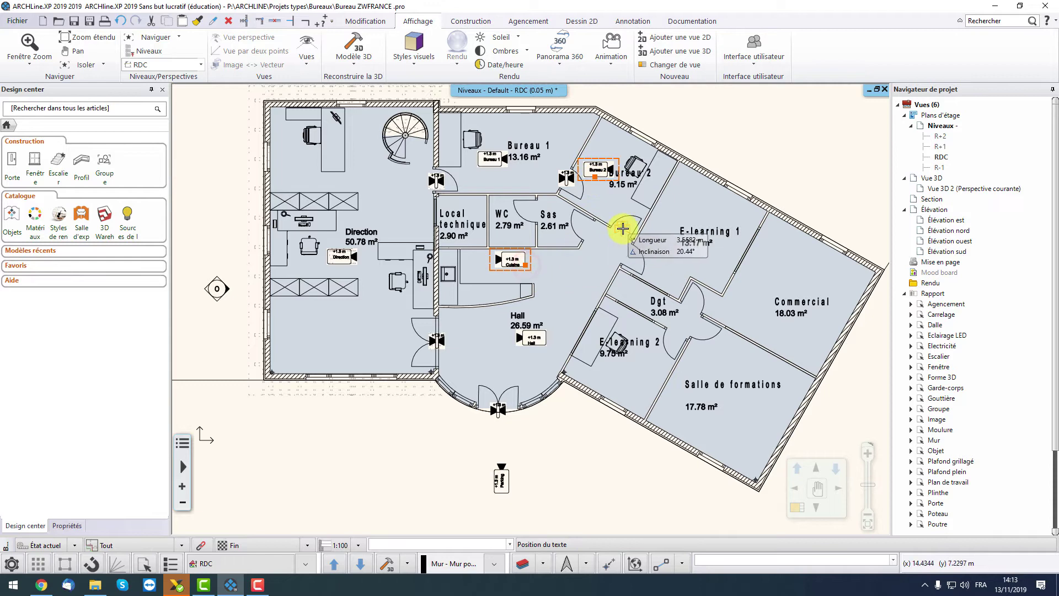
{"action": "left_click", "coordinate": [622, 229]}
{"action": "left_click", "coordinate": [562, 328]}
Link the Cuisine and Hall cameras with an intermediate point at 1.3 m beside the end of the counter, and finish placing points
{"action": "left_click", "coordinate": [510, 260]}
{"action": "left_click", "coordinate": [531, 338]}
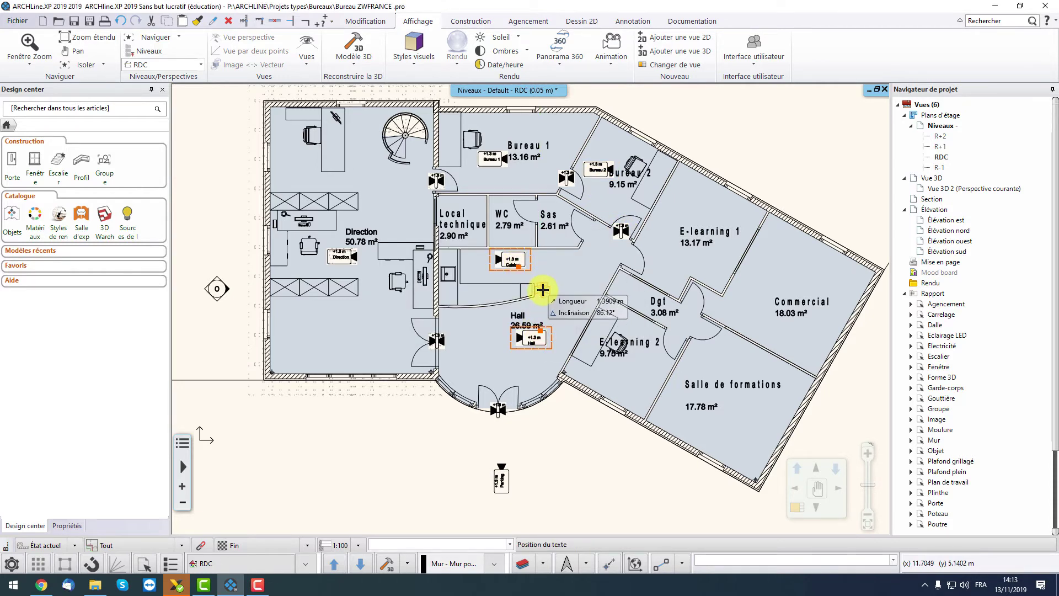
{"action": "left_click", "coordinate": [542, 290]}
{"action": "left_click", "coordinate": [567, 327]}
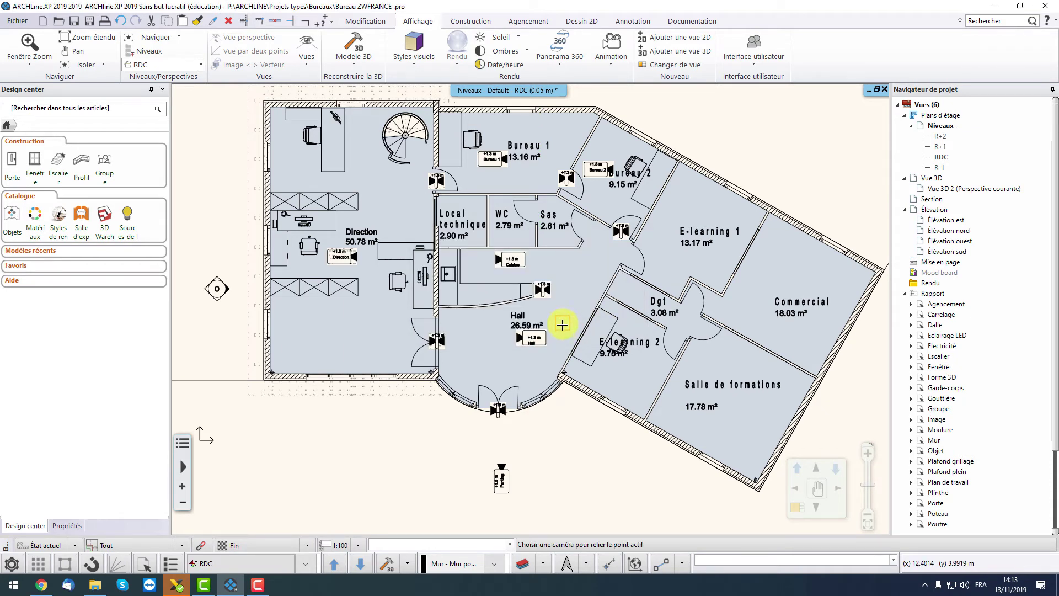
{"action": "key", "text": "Escape"}
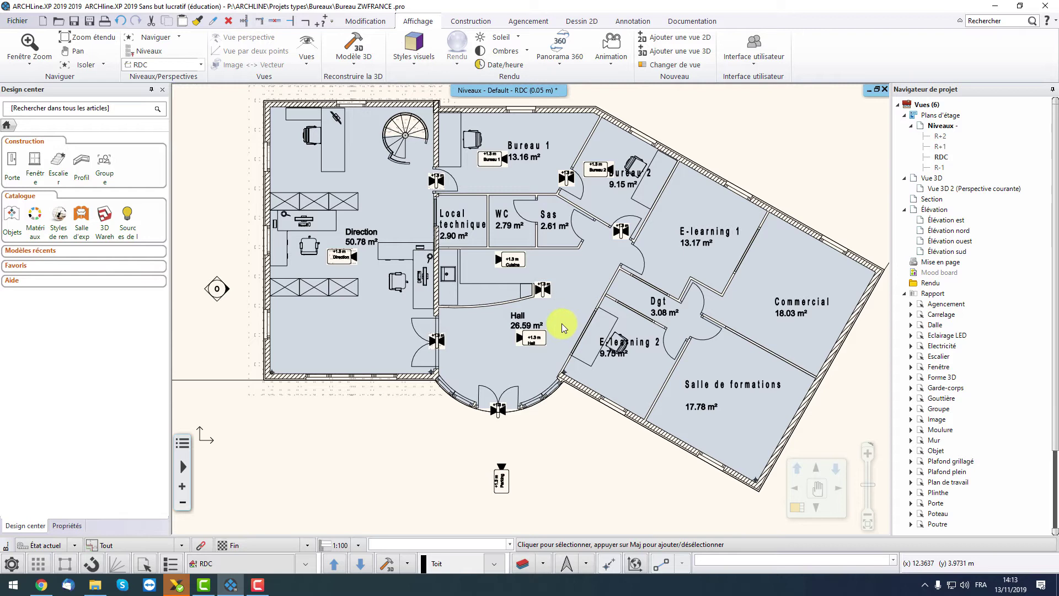
{"action": "middle_click_drag", "start_coordinate": [551, 276], "coordinate": [553, 295]}
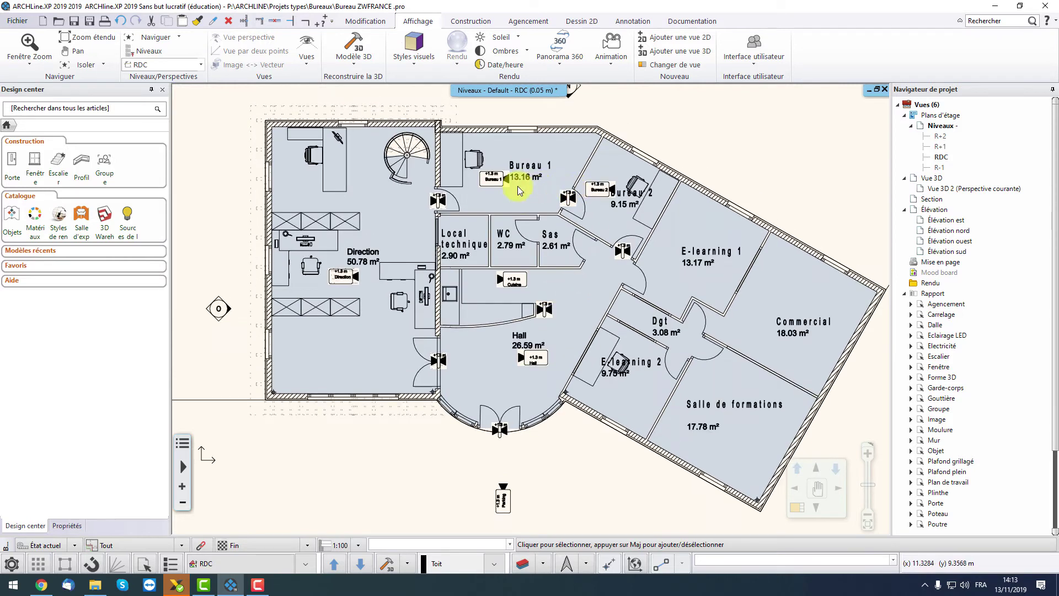
Build the real-time virtual tour and save it to the desktop as Bureau ZWFRANCE _Draft.html, replacing the existing file
{"action": "left_click", "coordinate": [556, 65]}
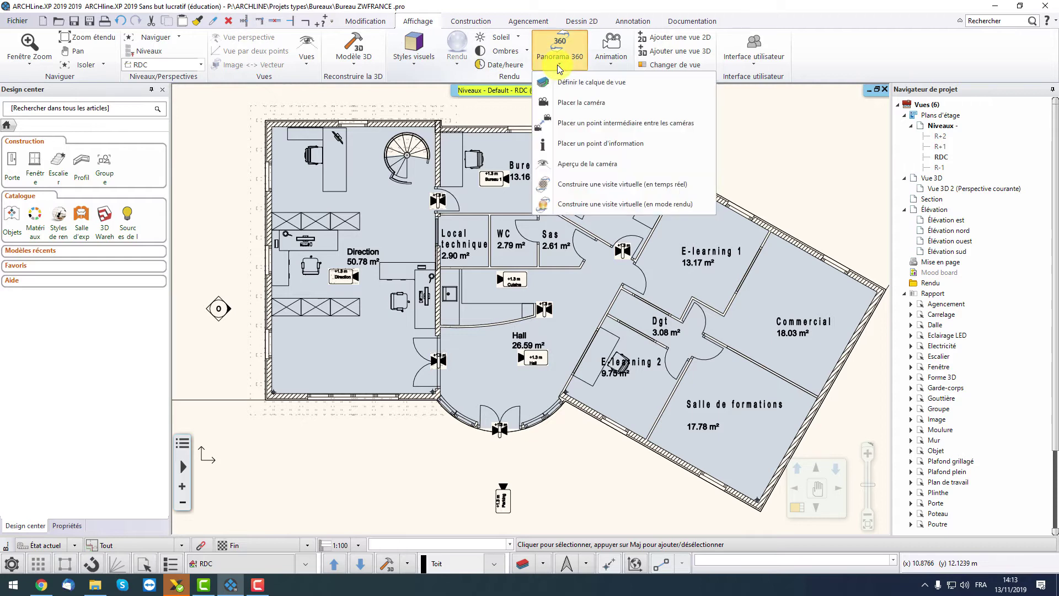
{"action": "left_click", "coordinate": [687, 184]}
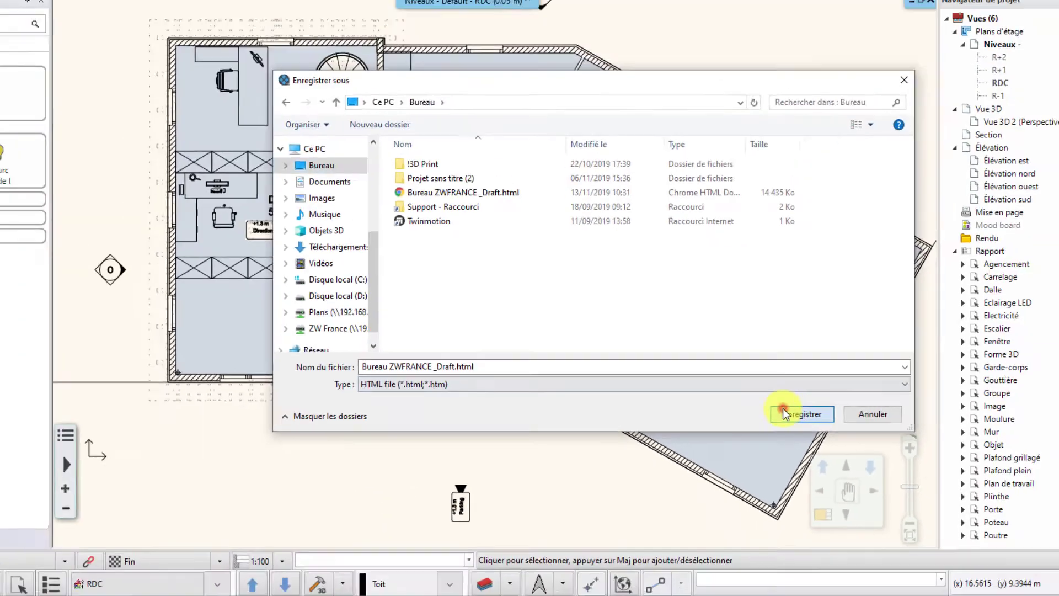
{"action": "left_click", "coordinate": [901, 361]}
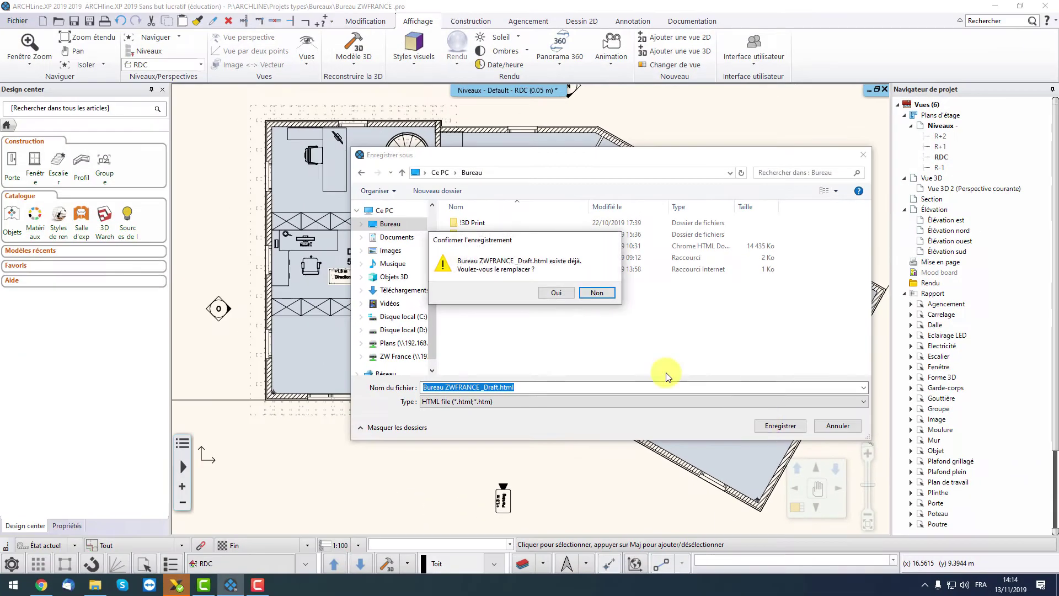
{"action": "left_click", "coordinate": [554, 294]}
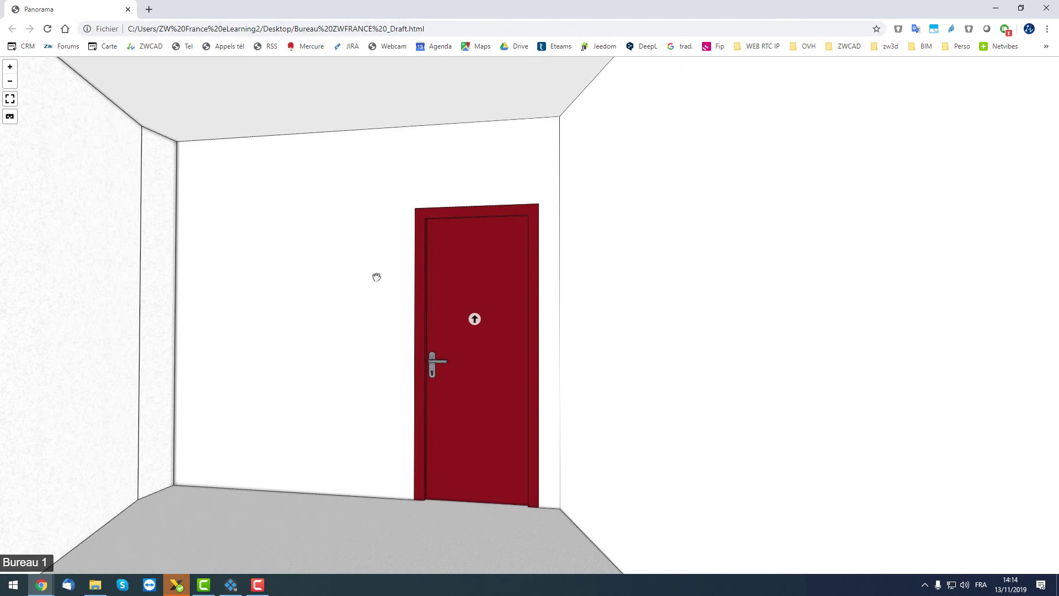
Look around Bureau 1 in the exported browser panorama, check its door links, and go through to Bureau 2
{"action": "left_click_drag", "start_coordinate": [368, 290], "coordinate": [701, 222]}
{"action": "left_click_drag", "start_coordinate": [648, 288], "coordinate": [535, 312]}
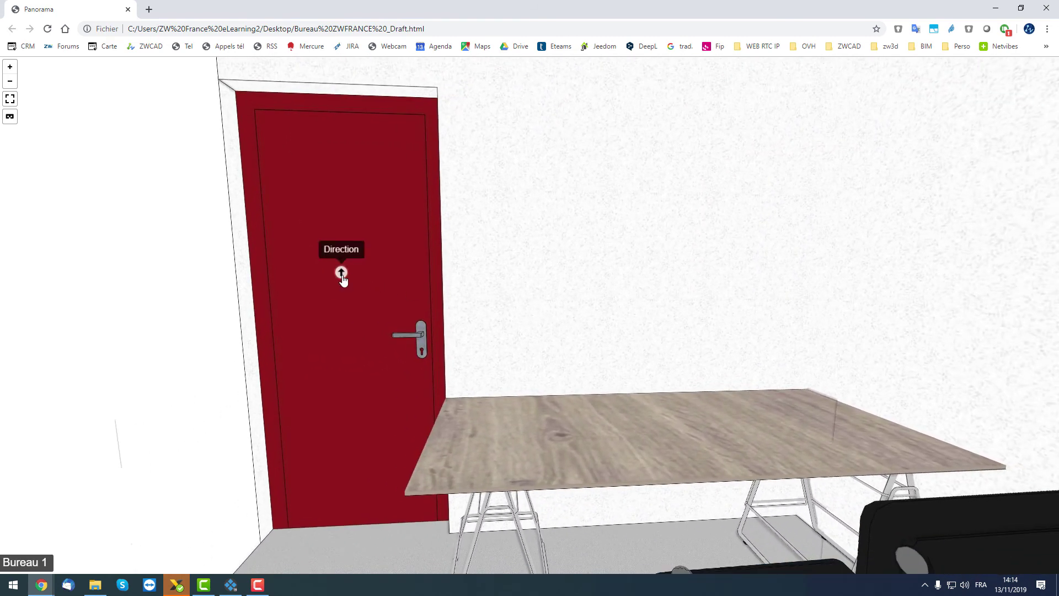
{"action": "left_click_drag", "start_coordinate": [335, 303], "coordinate": [678, 315]}
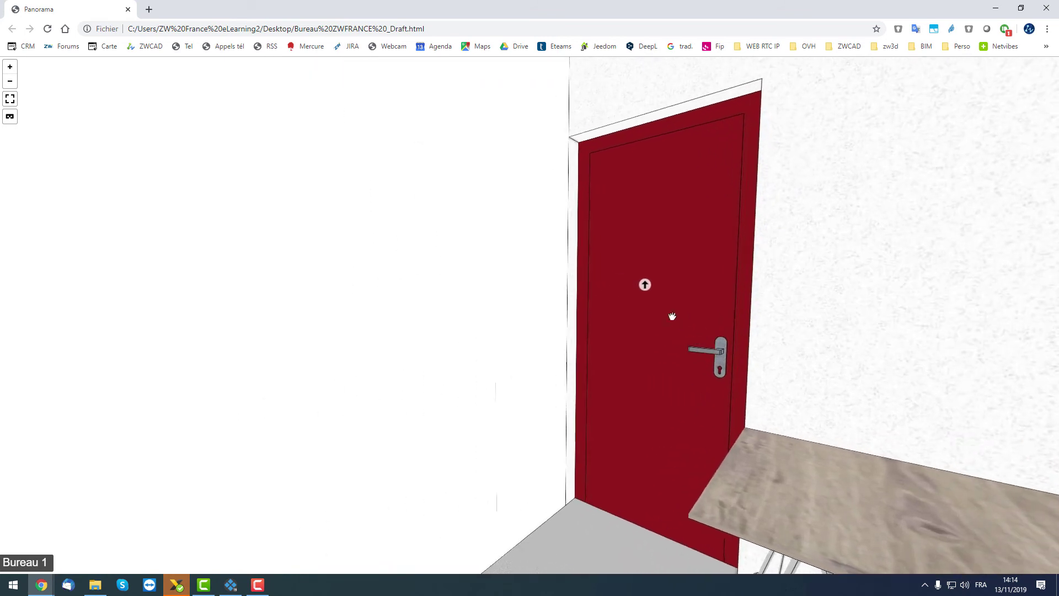
{"action": "mouse_move", "coordinate": [417, 314]}
{"action": "left_mouse_down"}
{"action": "mouse_move", "coordinate": [475, 296]}
{"action": "mouse_move", "coordinate": [608, 297]}
{"action": "left_mouse_up"}
{"action": "left_click_drag", "start_coordinate": [339, 287], "coordinate": [449, 300]}
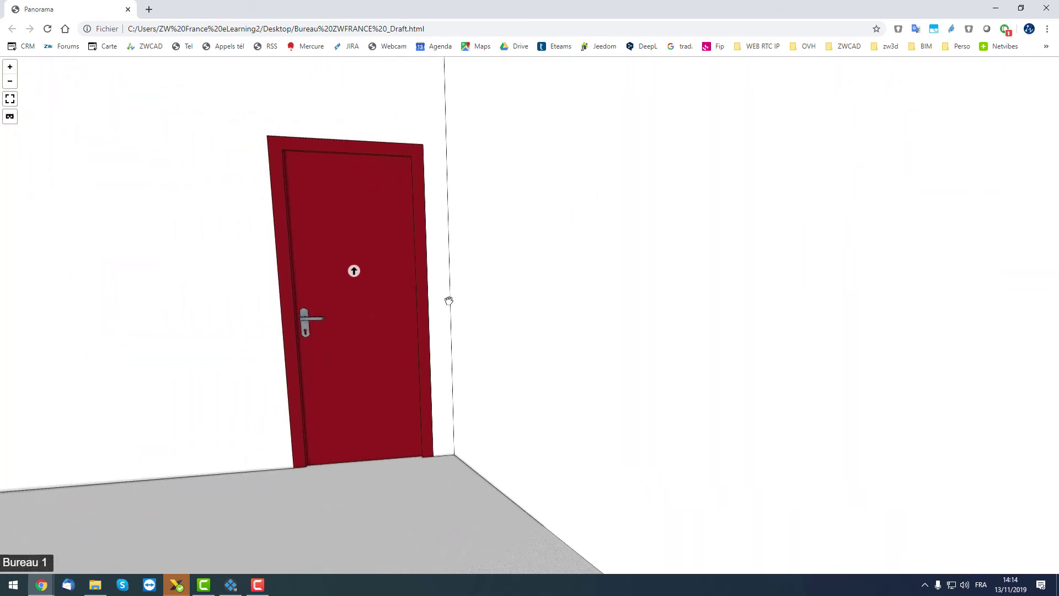
{"action": "left_click", "coordinate": [352, 272]}
Look around Bureau 2 and follow the door link to Cuisine
{"action": "left_click_drag", "start_coordinate": [613, 318], "coordinate": [329, 293]}
{"action": "left_click_drag", "start_coordinate": [600, 359], "coordinate": [390, 347]}
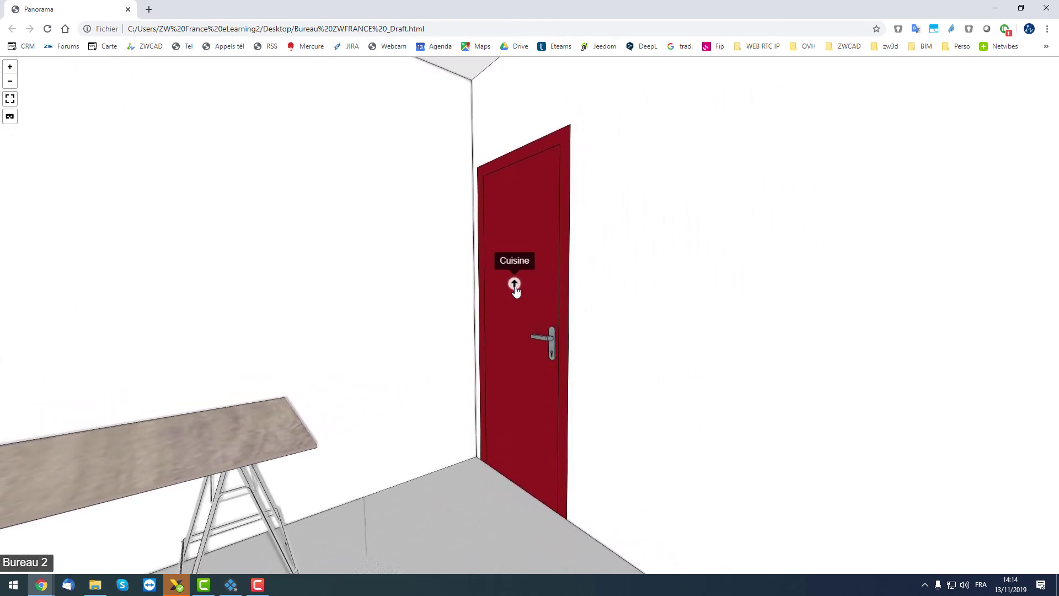
{"action": "left_click", "coordinate": [515, 284]}
Turn the view around the Cuisine panorama and follow the link to Hall
{"action": "left_click_drag", "start_coordinate": [447, 329], "coordinate": [696, 377]}
{"action": "left_click_drag", "start_coordinate": [325, 429], "coordinate": [716, 399]}
{"action": "left_click_drag", "start_coordinate": [270, 412], "coordinate": [504, 409]}
{"action": "mouse_move", "coordinate": [309, 425]}
{"action": "left_mouse_down"}
{"action": "mouse_move", "coordinate": [413, 425]}
{"action": "mouse_move", "coordinate": [562, 371]}
{"action": "left_mouse_up"}
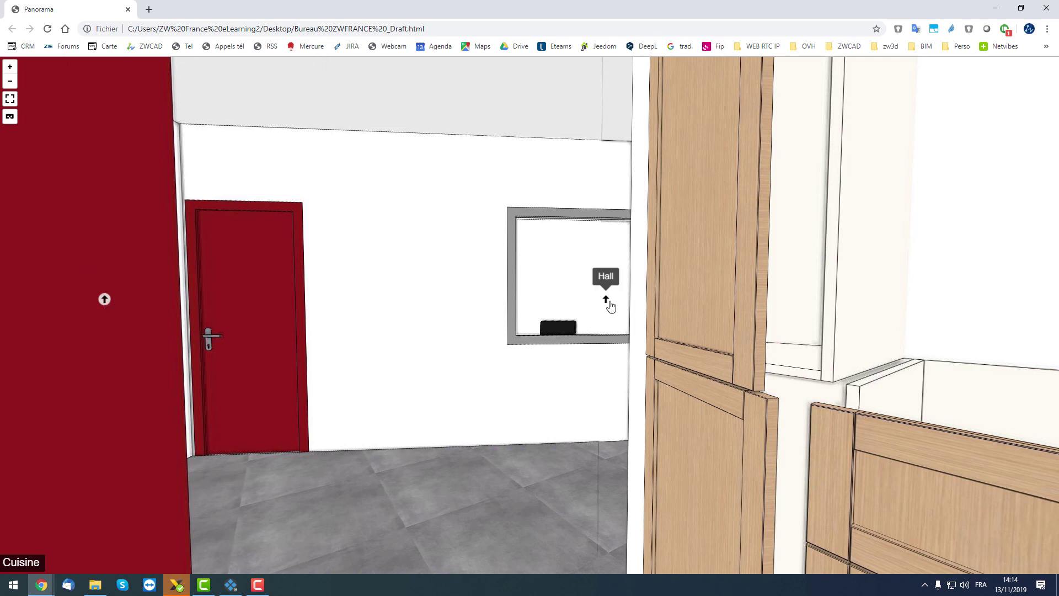
{"action": "left_click", "coordinate": [605, 300]}
Look around Hall, enter Direction through the glazed double door, and look around that room
{"action": "left_click_drag", "start_coordinate": [362, 395], "coordinate": [569, 371]}
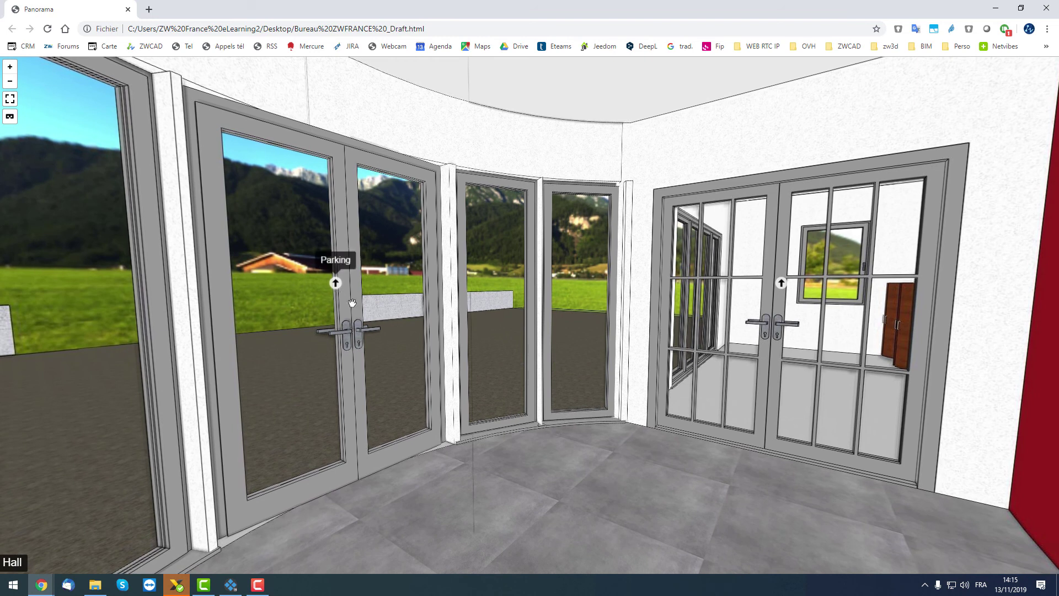
{"action": "left_click", "coordinate": [782, 285]}
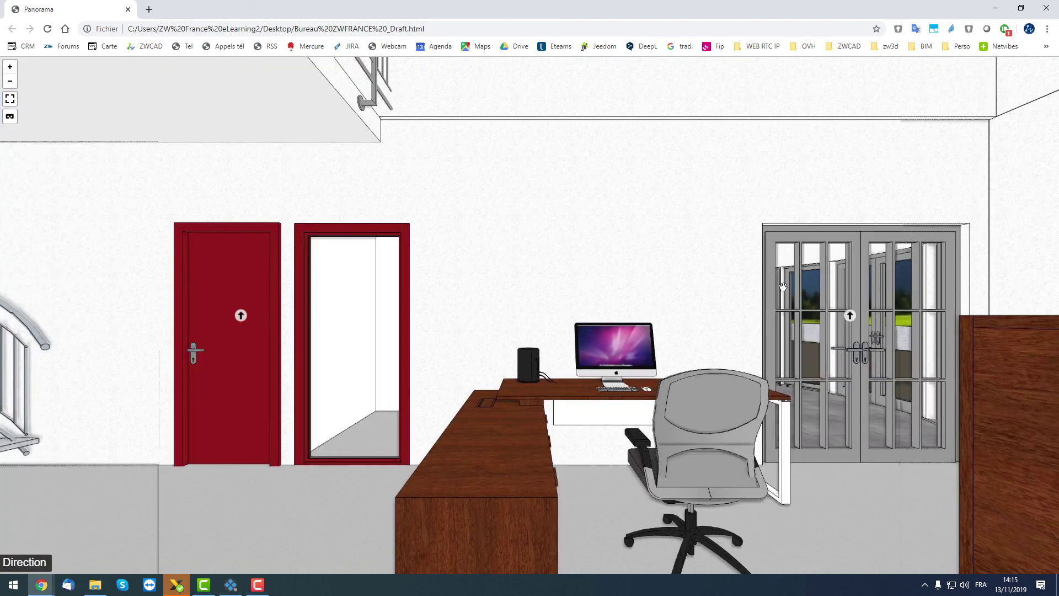
{"action": "left_click_drag", "start_coordinate": [570, 362], "coordinate": [8, 301]}
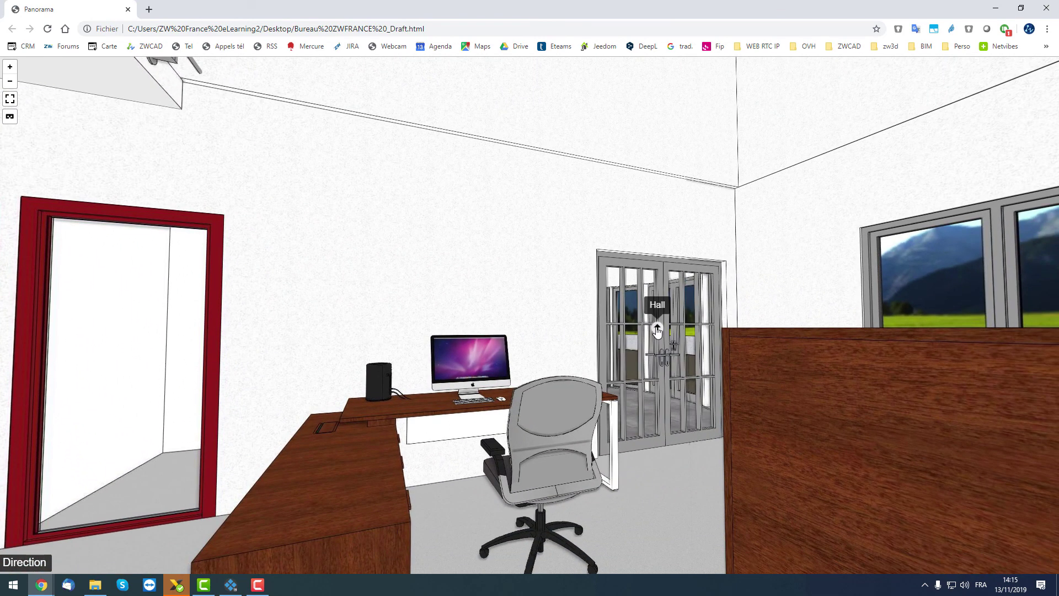
Return to Hall, go out to the Parking viewpoint, and view the building entrance from outside
{"action": "left_click", "coordinate": [657, 328]}
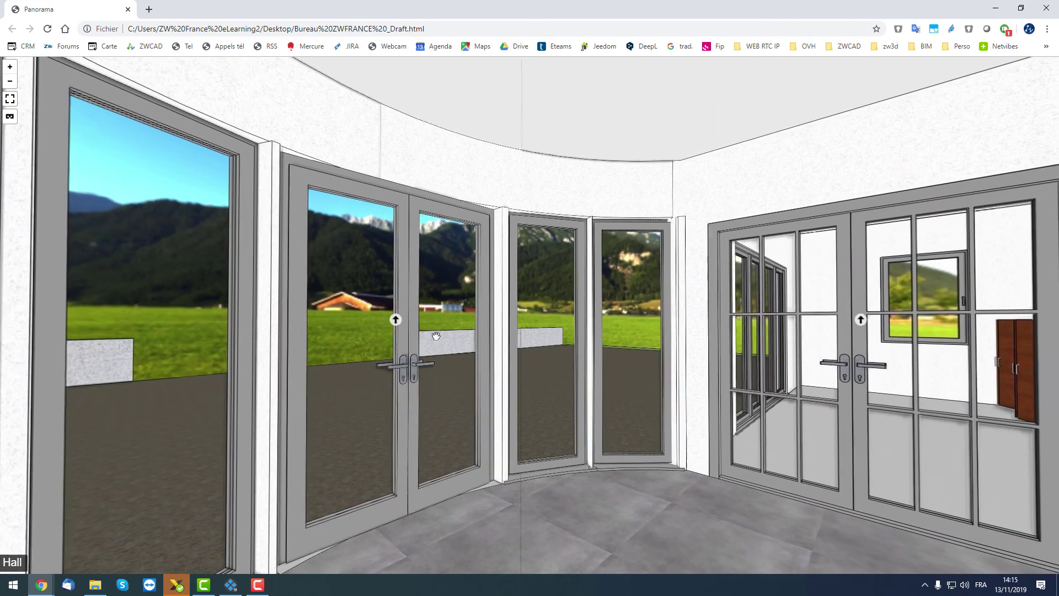
{"action": "left_click", "coordinate": [392, 320]}
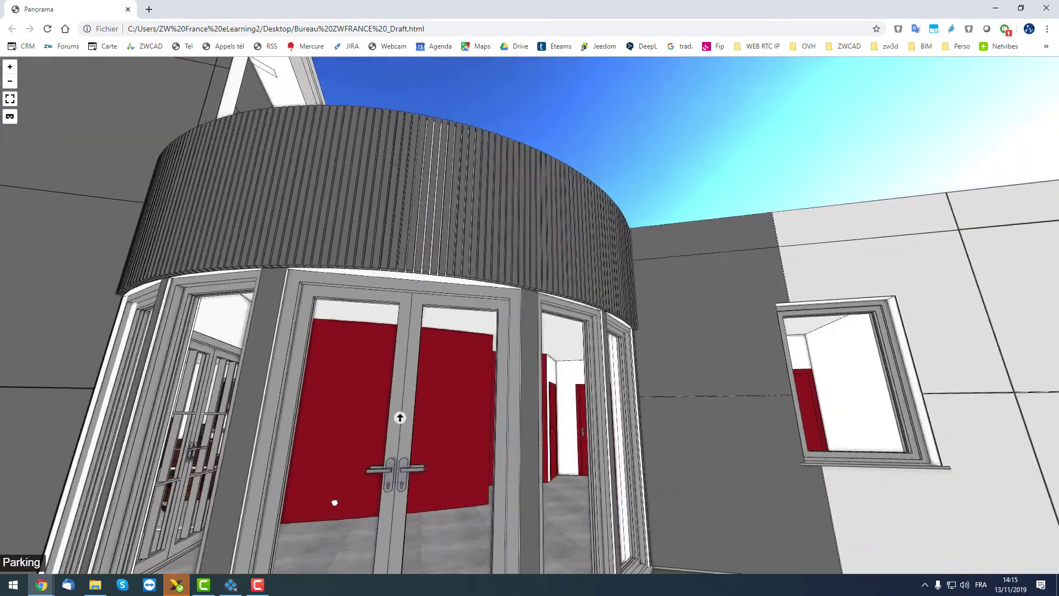
{"action": "left_click_drag", "start_coordinate": [334, 503], "coordinate": [462, 375]}
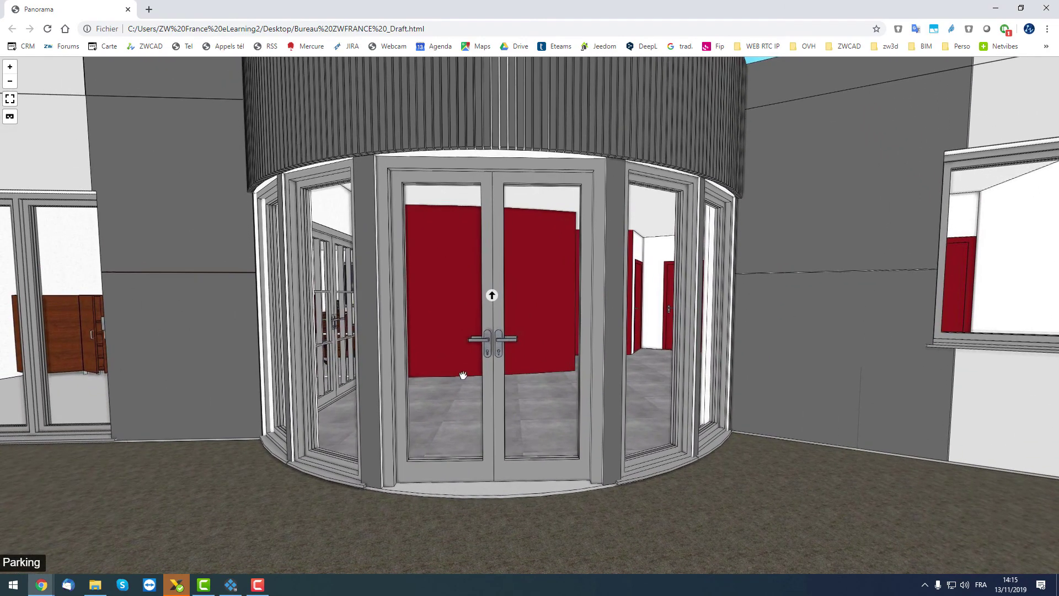